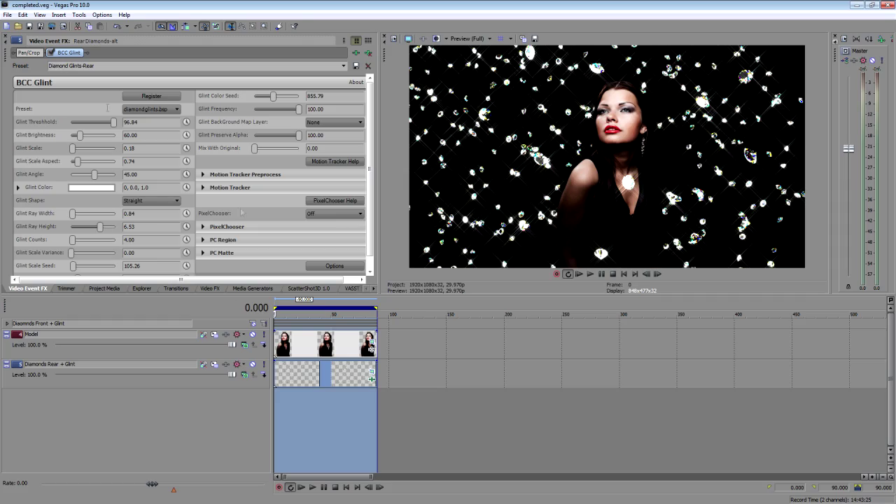
Preview the finished composite, then start a new project and browse to the BCCGlint folder.
key("space")
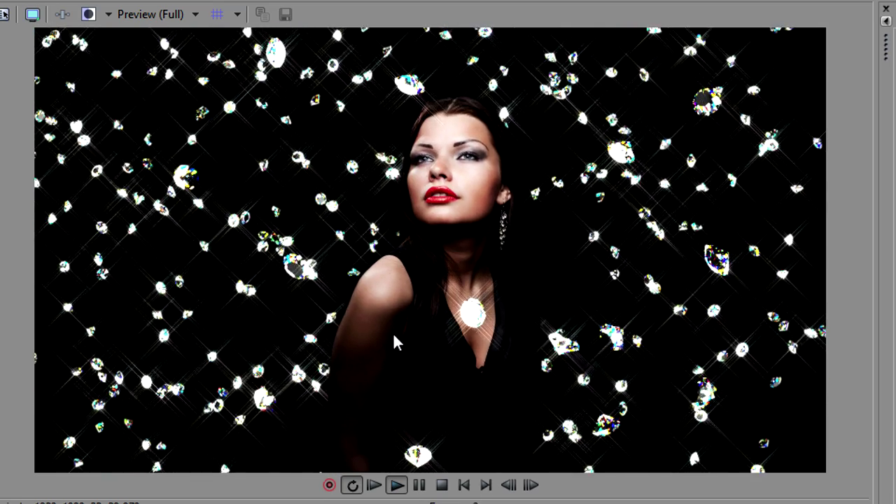
key("space")
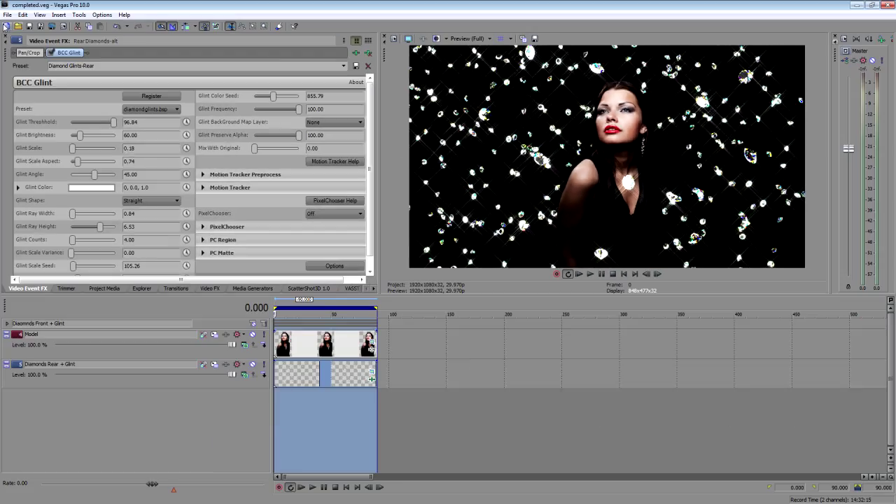
key("ctrl+n")
left_click(96, 288)
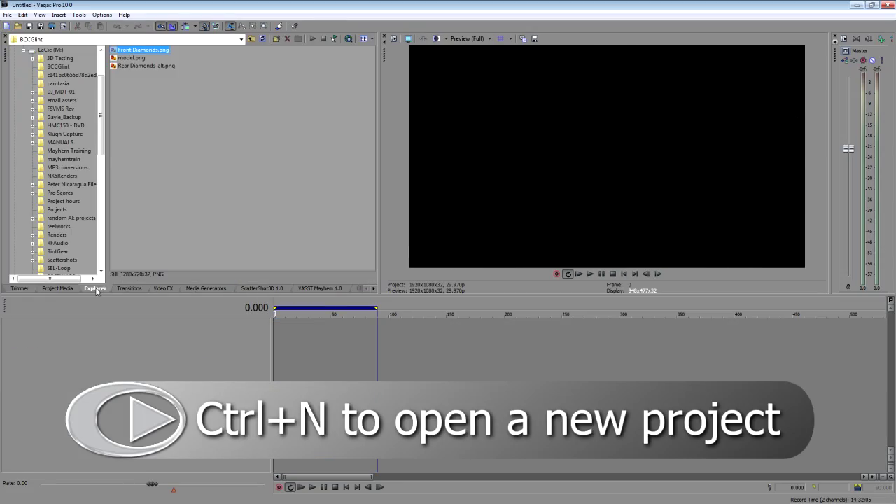
left_click(52, 68)
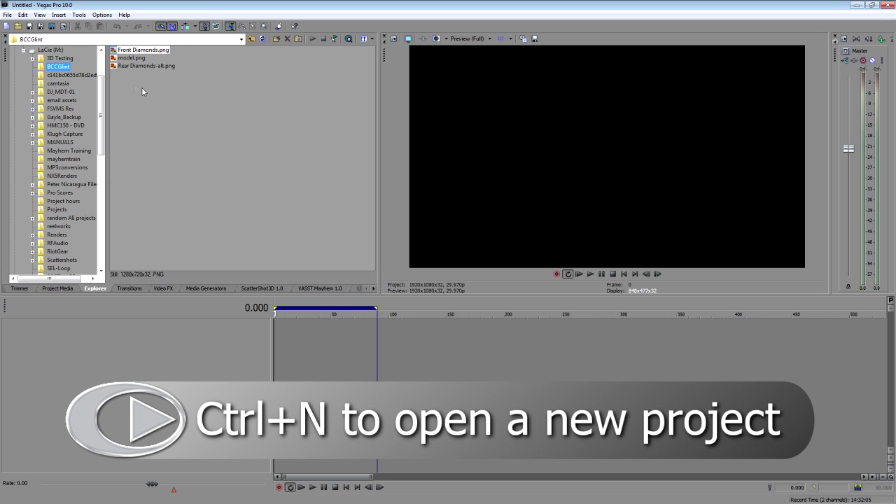
Drag Rear Diamonds-alt.png, model.png and Front Diamonds.png onto the timeline as three stacked tracks.
left_click_drag(147, 65, 288, 331)
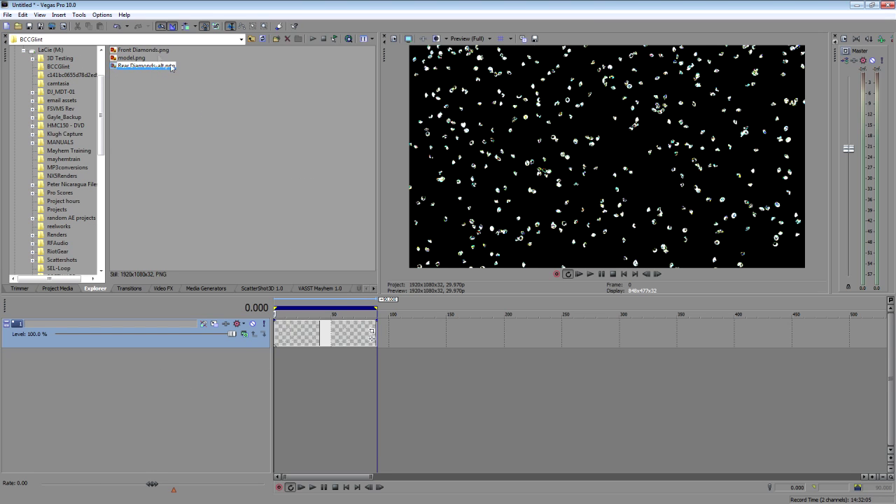
left_click_drag(140, 58, 282, 321)
left_click_drag(129, 51, 280, 319)
left_click(311, 337)
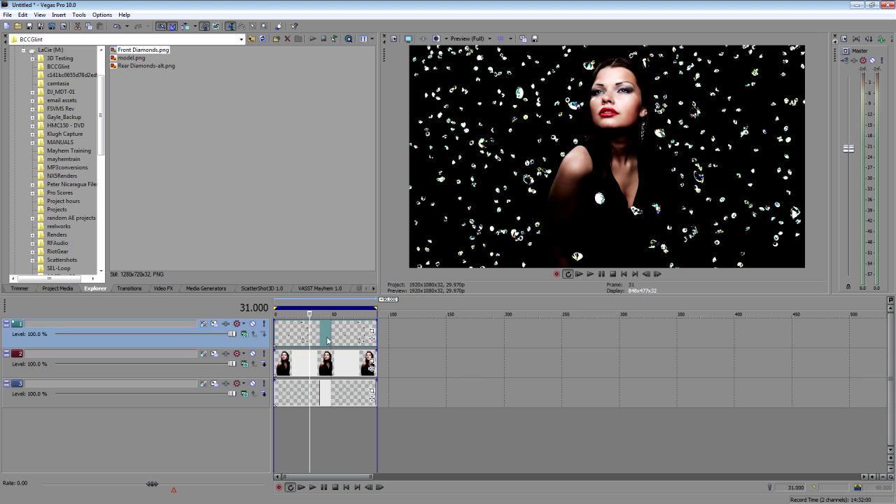
left_click(371, 390)
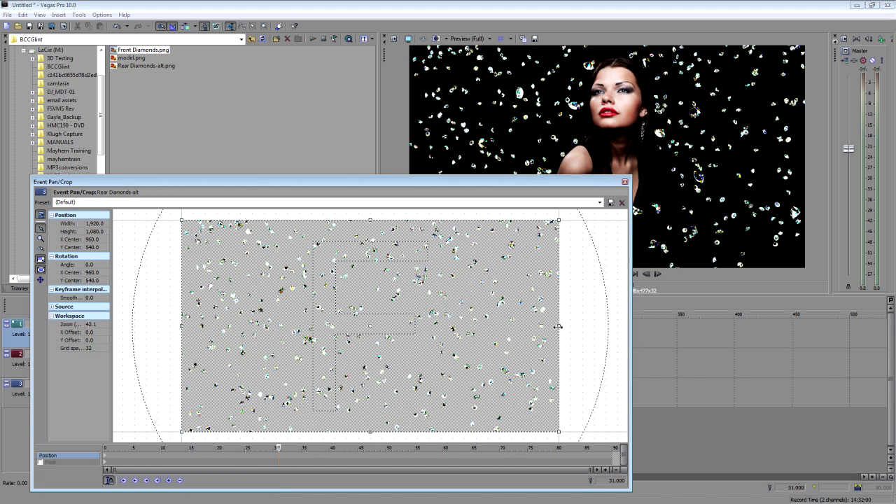
Zoom the rear diamonds frame in and keyframe Y Center from 607.5 to 506.3 so they drift down.
left_click_drag(558, 326, 526, 326)
left_click_drag(450, 351, 445, 366)
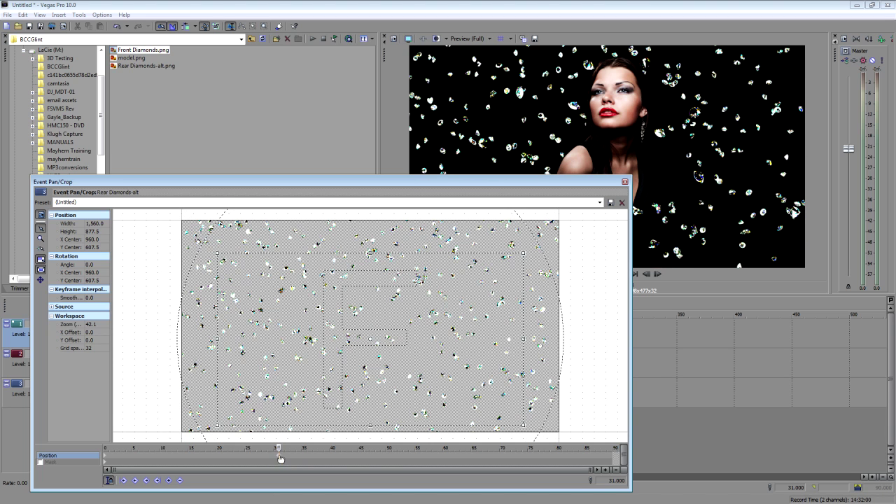
right_click(106, 460)
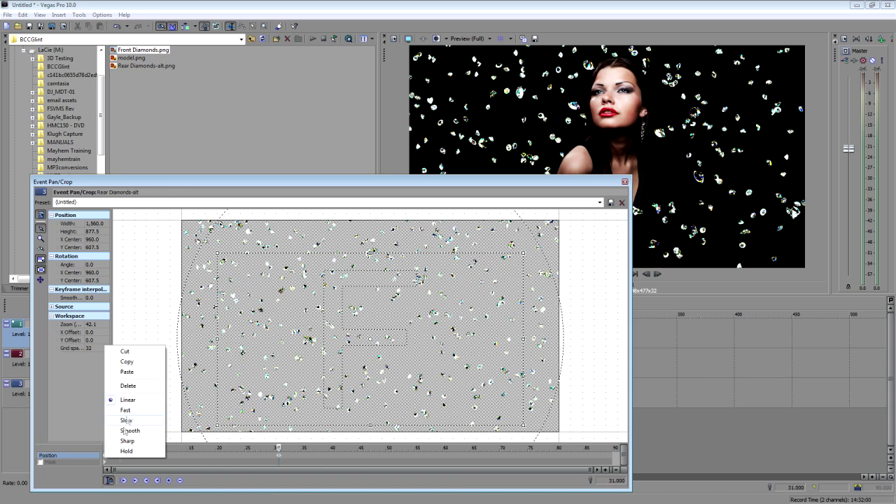
left_click(133, 387)
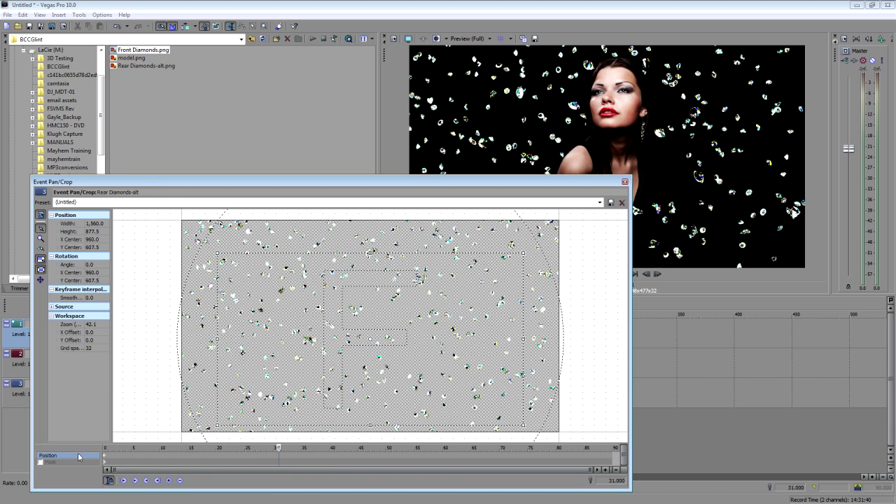
left_click(613, 449)
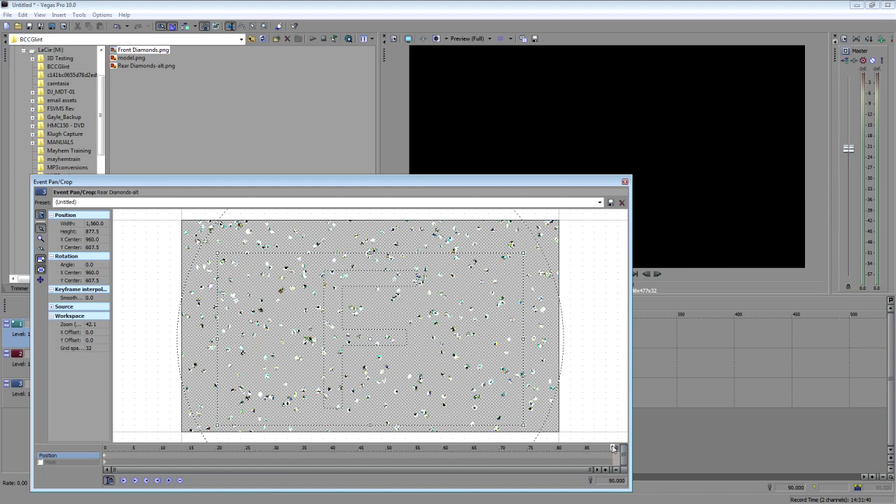
left_click_drag(496, 380, 495, 362)
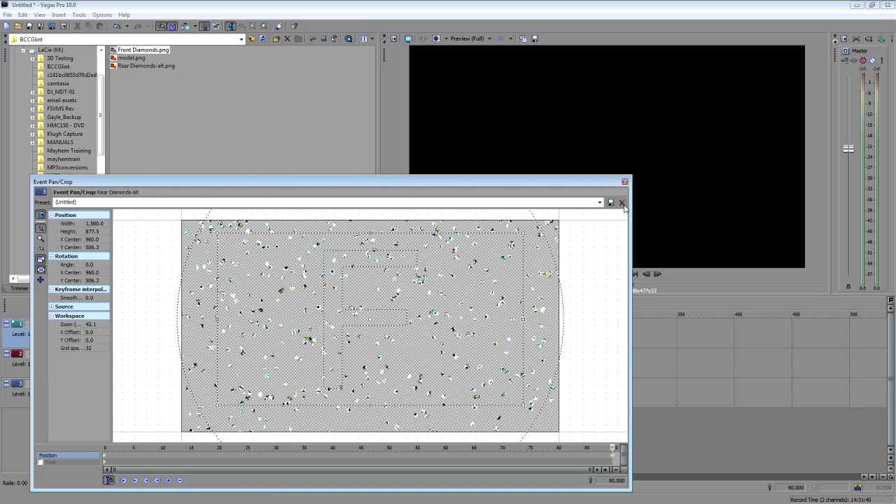
left_click(625, 182)
left_click(325, 315)
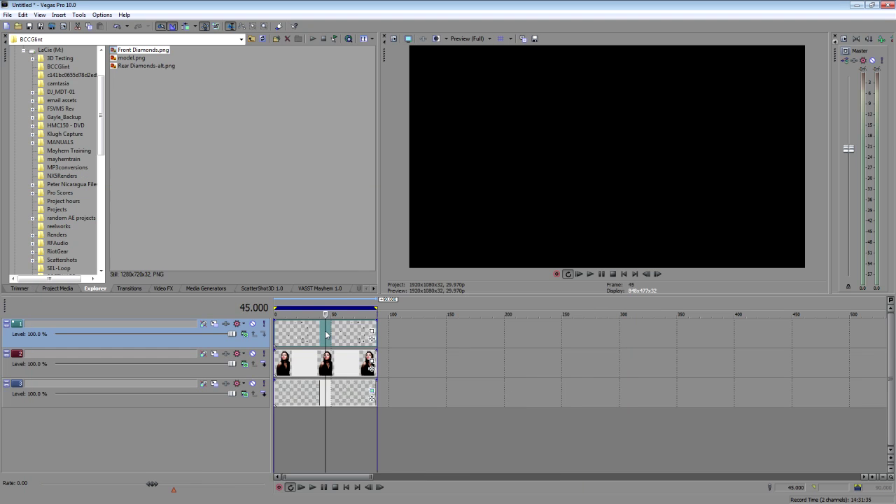
Zoom the Front Diamonds frame in and shift its starting framing down and to the left.
left_click(372, 334)
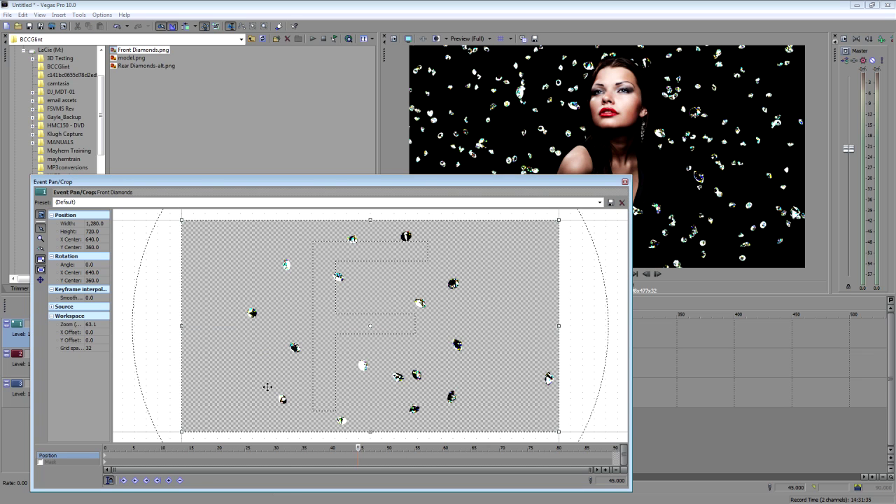
left_click(105, 459)
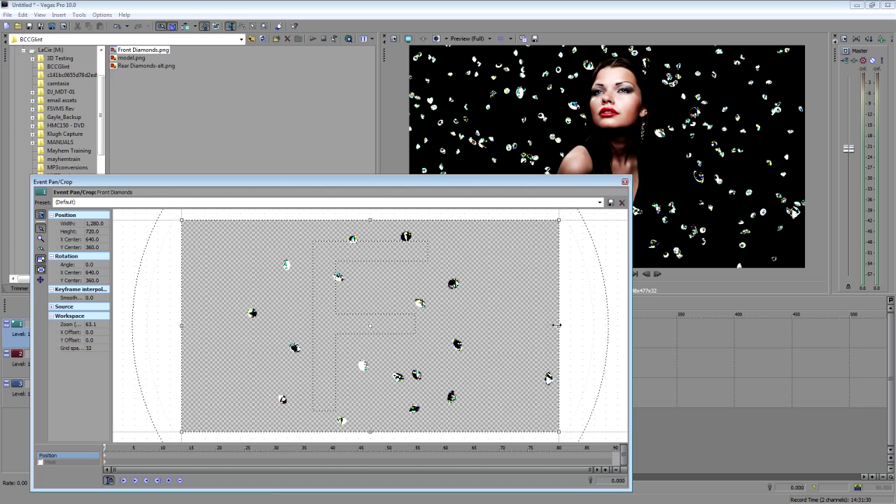
left_click_drag(557, 325, 524, 325)
mouse_move(471, 345)
left_mouse_down()
mouse_move(451, 356)
mouse_move(455, 341)
left_mouse_up()
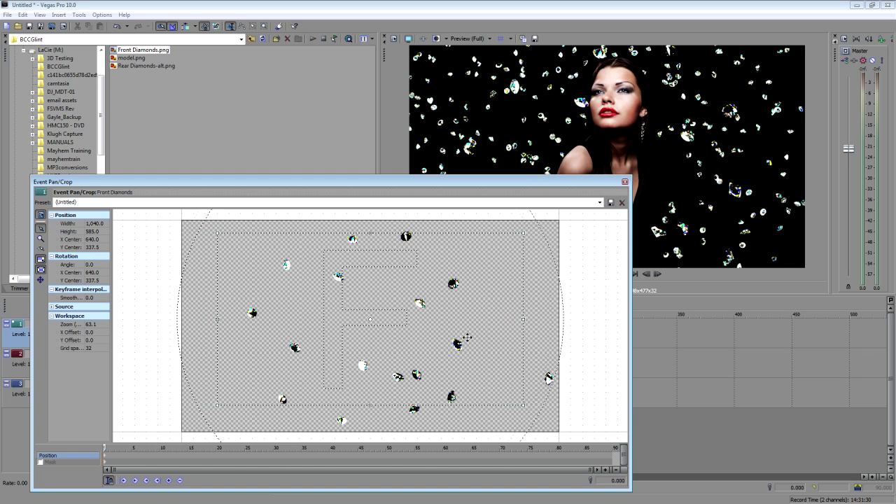
left_click_drag(457, 338, 452, 351)
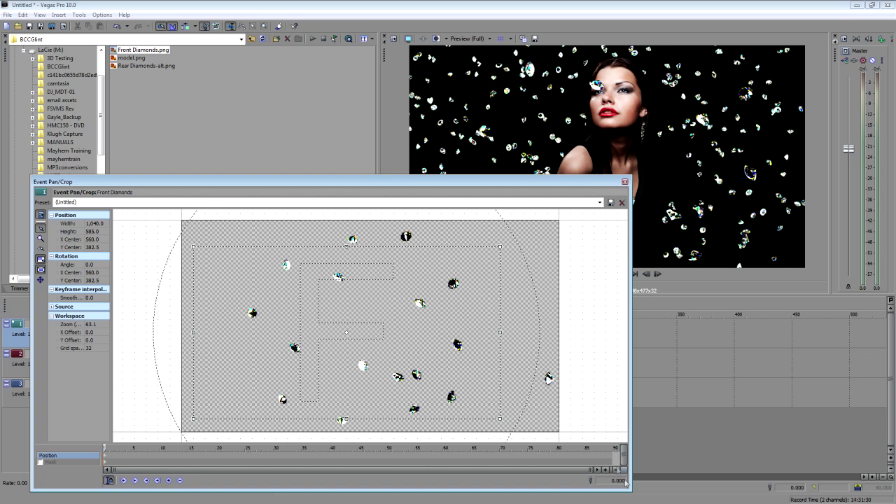
Raise the front diamonds crop at the clip end so they fall, and lower the starting position.
left_click(615, 458)
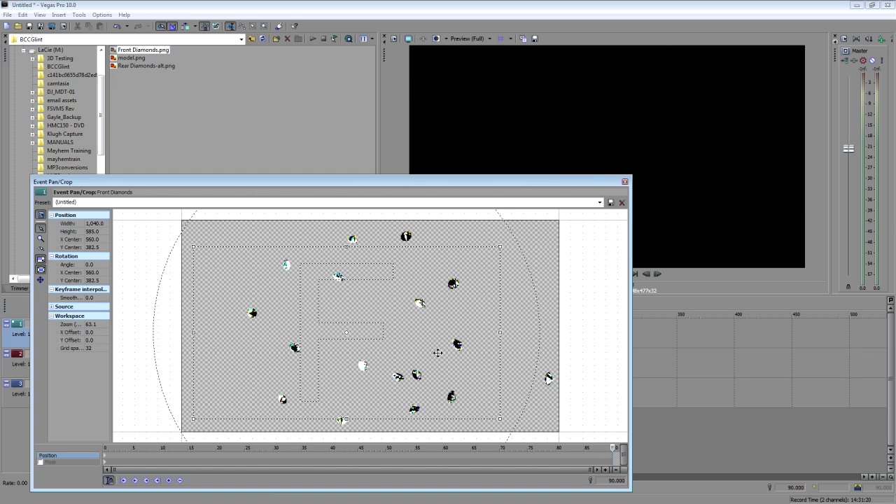
left_click_drag(438, 353, 437, 326)
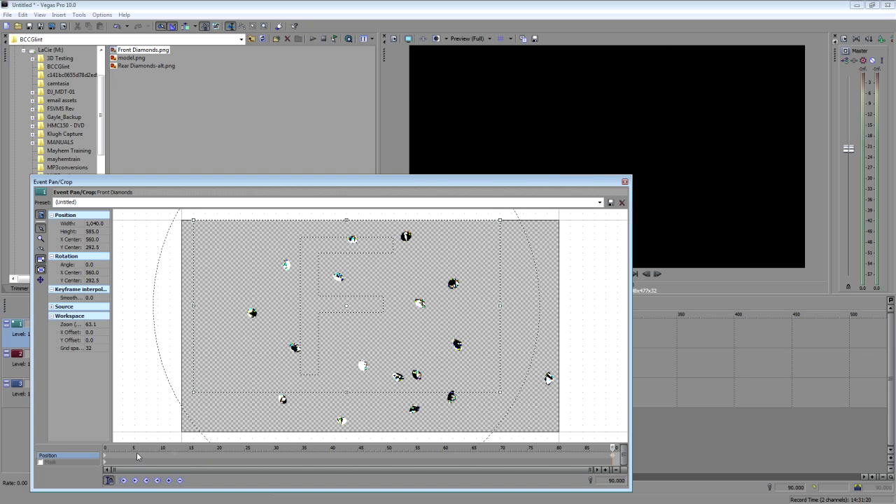
left_click(105, 458)
left_click_drag(309, 366, 307, 378)
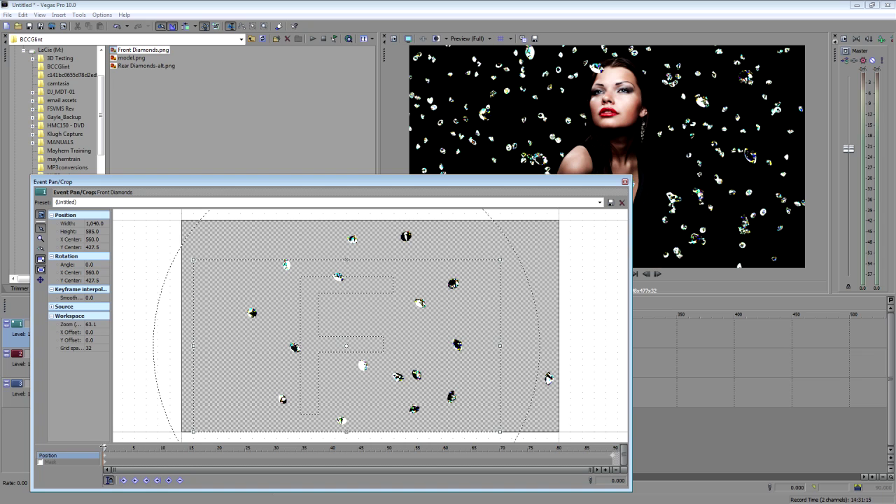
mouse_move(103, 446)
left_mouse_down()
mouse_move(626, 458)
mouse_move(103, 449)
left_mouse_up()
left_click(626, 182)
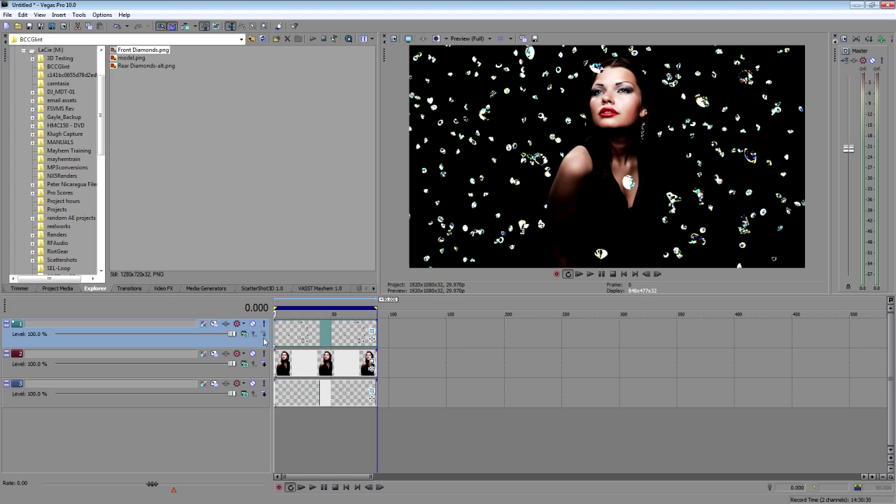
left_click(372, 399)
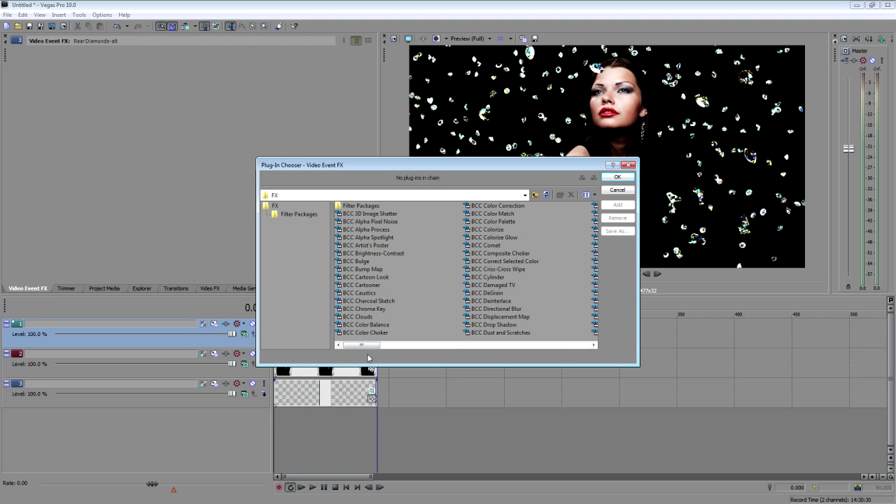
Drag the BCC Glint Diamond Glints-Rear preset from Video FX onto the Rear Diamonds-alt event.
left_click(615, 190)
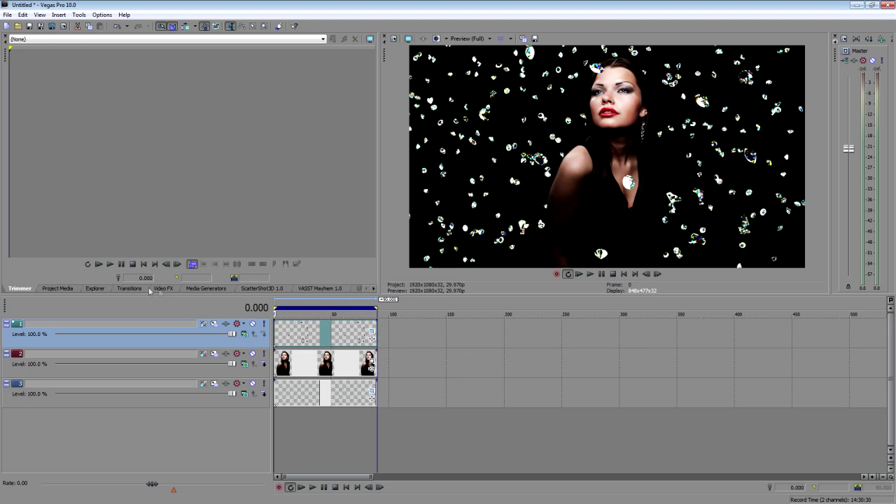
left_click(171, 292)
left_click(173, 73)
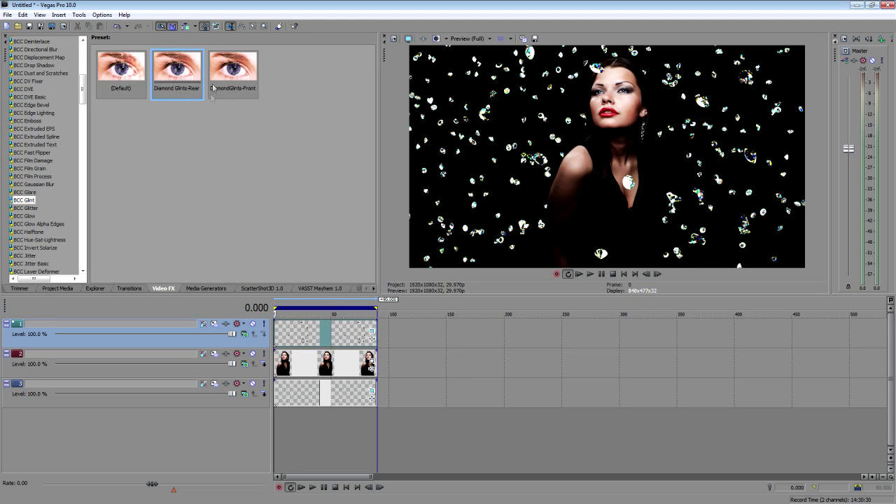
left_click_drag(173, 73, 308, 400)
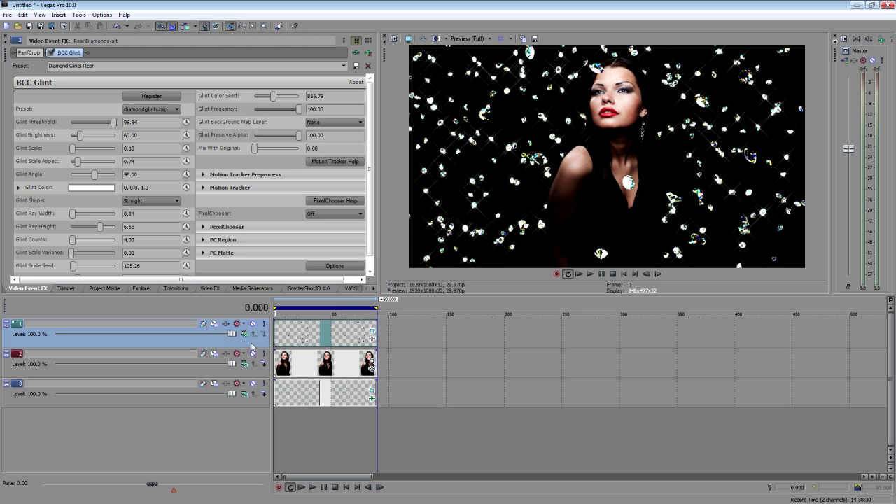
left_click(210, 289)
Drop the DiamondGlints-Front preset on track 1, leaving Background Map Layer at None and glint shape Straight.
left_click(241, 78)
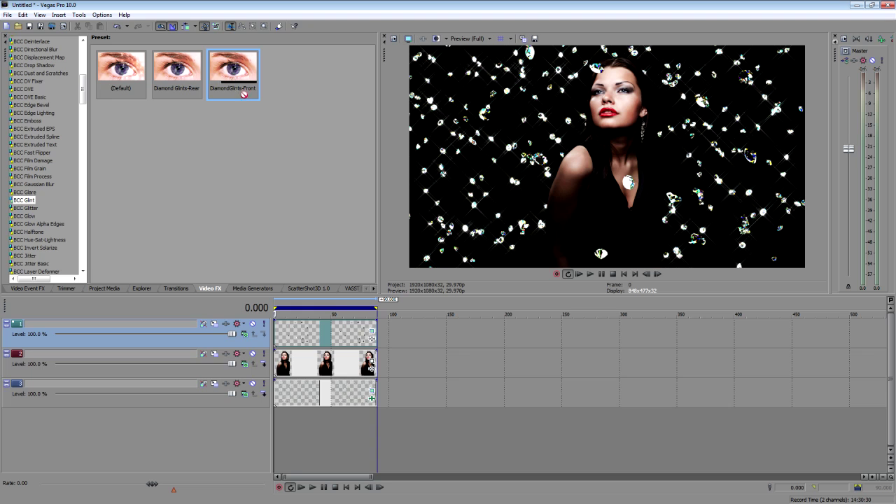
left_click_drag(243, 94, 330, 338)
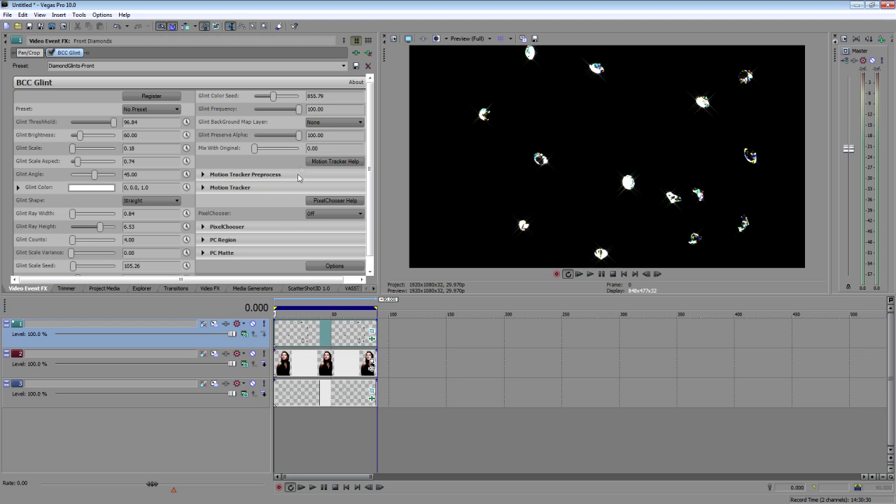
left_click(329, 123)
left_click(326, 137)
left_click(335, 122)
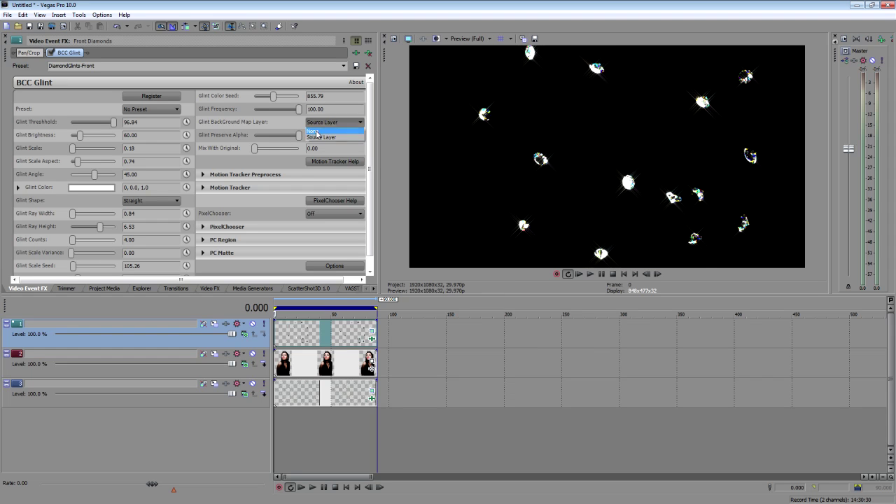
left_click(325, 130)
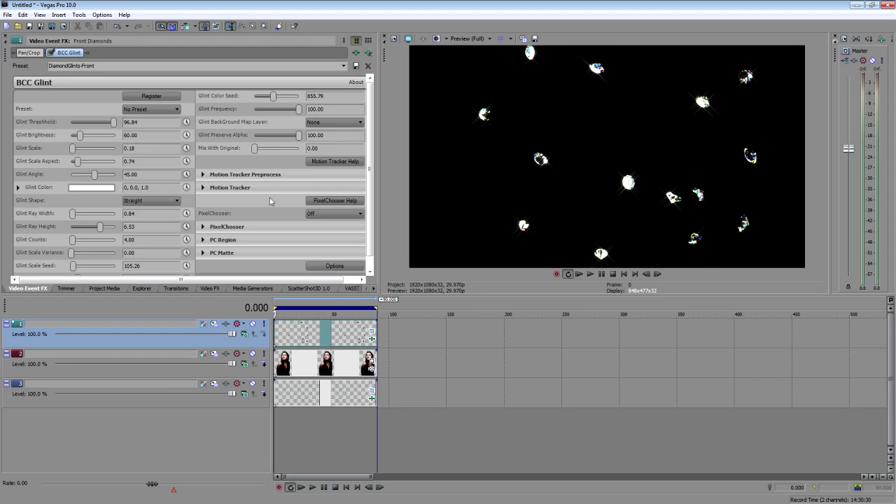
left_click(168, 201)
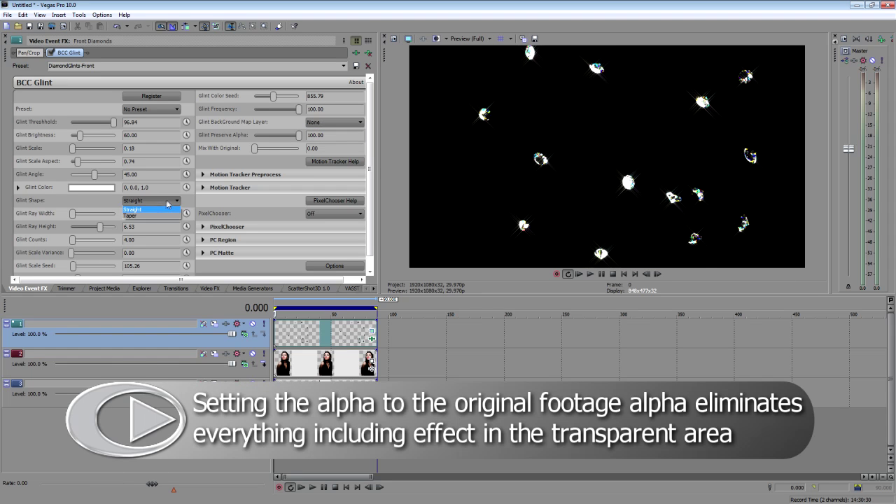
left_click(219, 202)
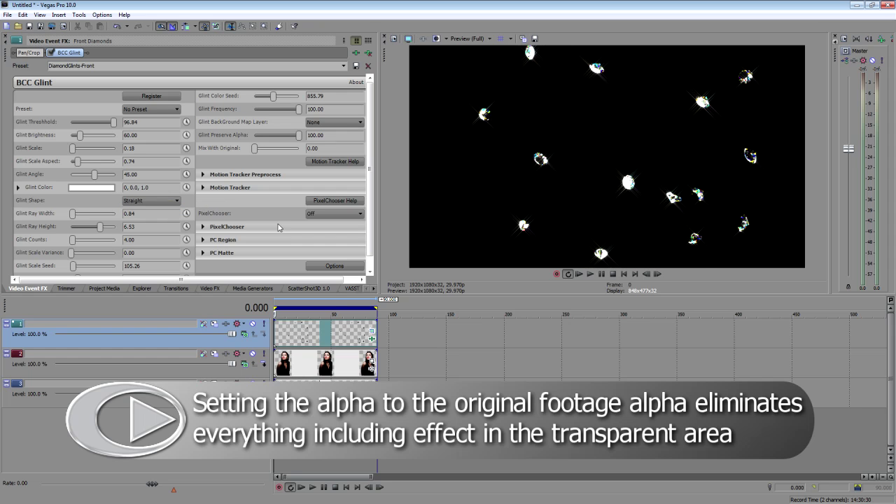
left_click_drag(312, 280, 397, 244)
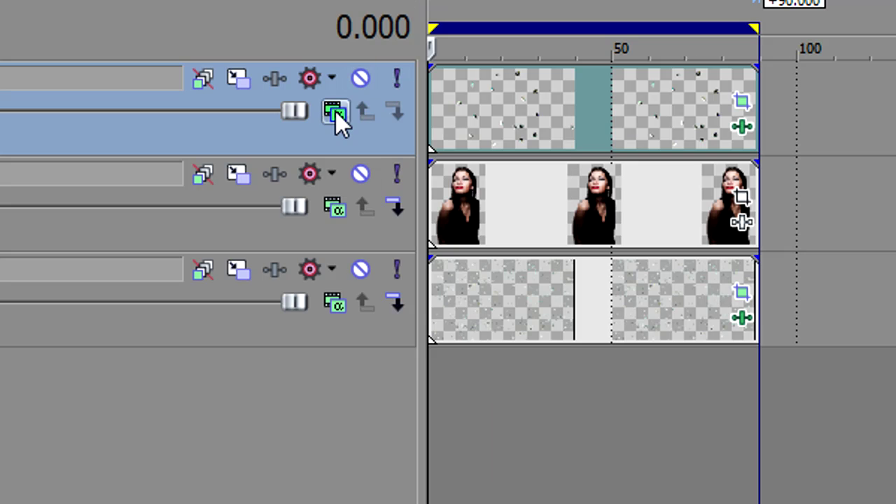
Set track 1's compositing mode to Screen and play back the composite to check it.
left_click(335, 114)
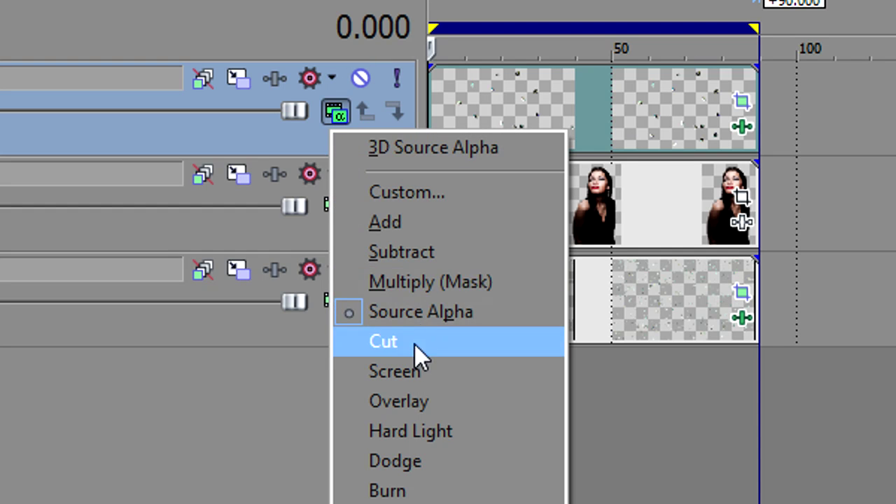
left_click(409, 371)
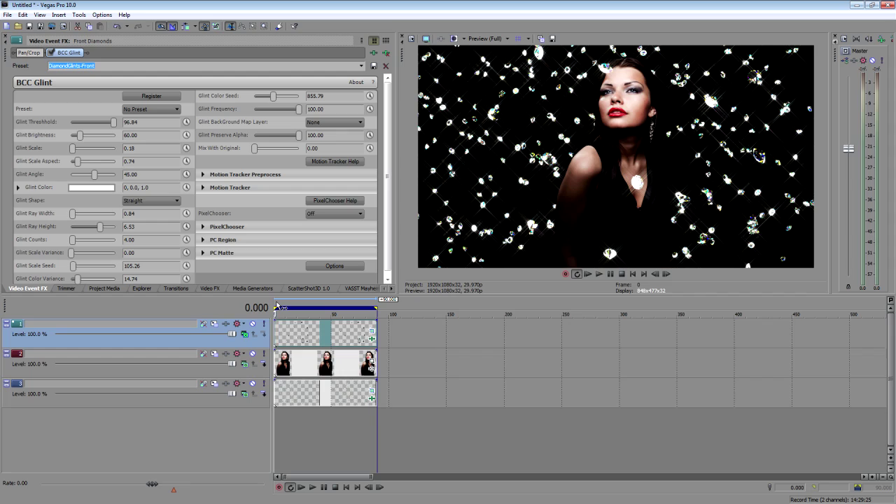
key("space")
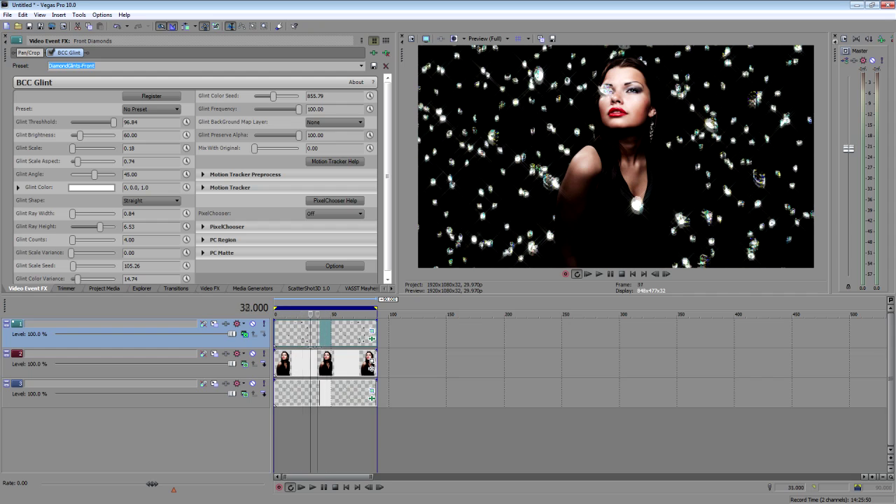
key("space")
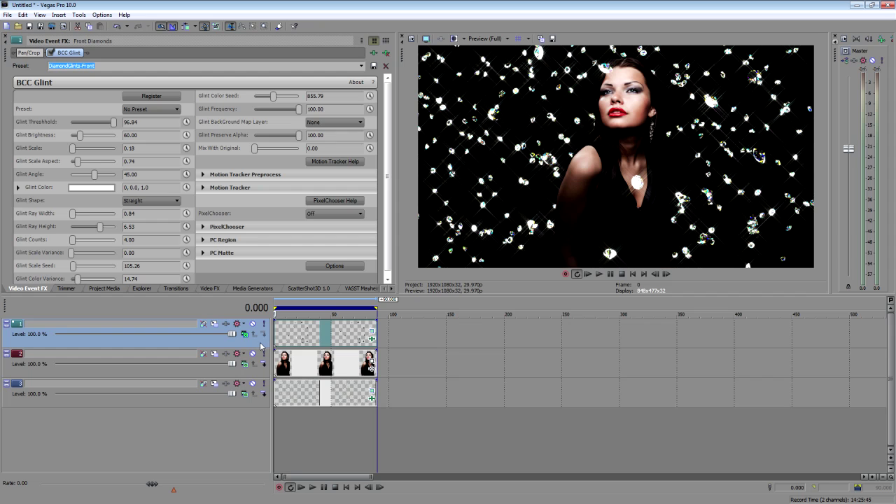
right_click(262, 343)
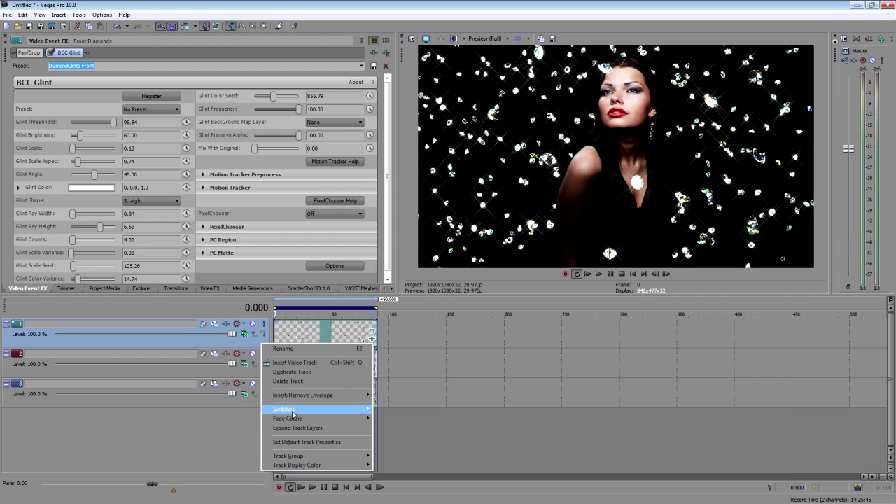
Duplicate track 1, delete all effects from the copy's event, and composite the copy as Source Alpha.
left_click(291, 372)
right_click(371, 369)
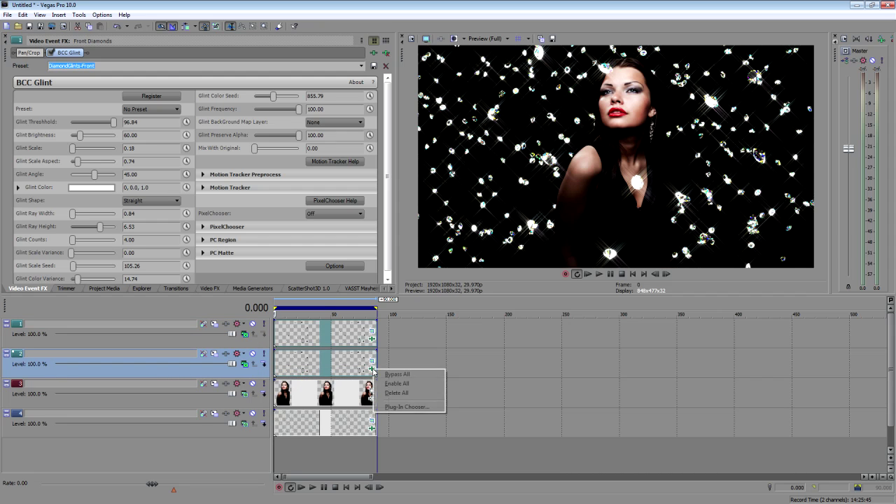
left_click(397, 393)
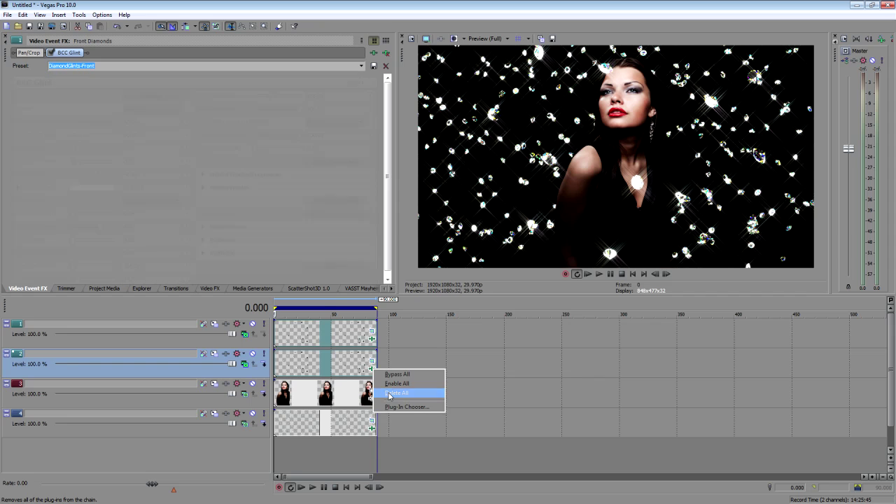
left_click(245, 364)
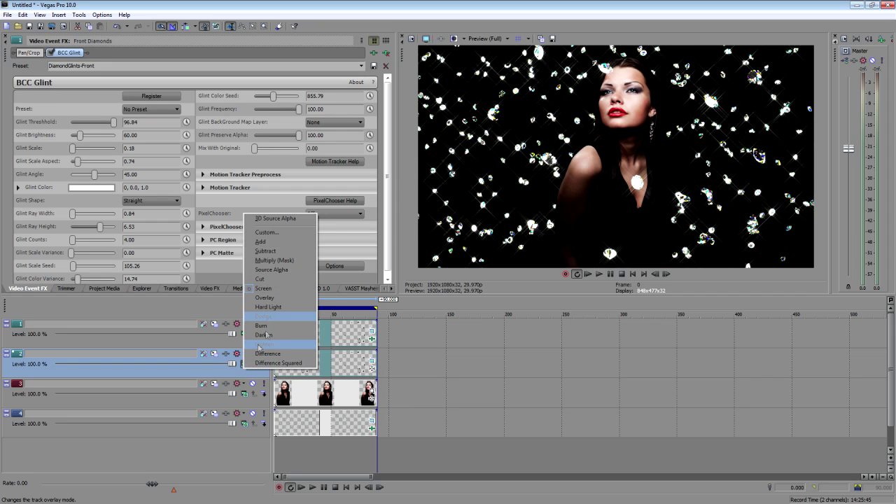
left_click(282, 271)
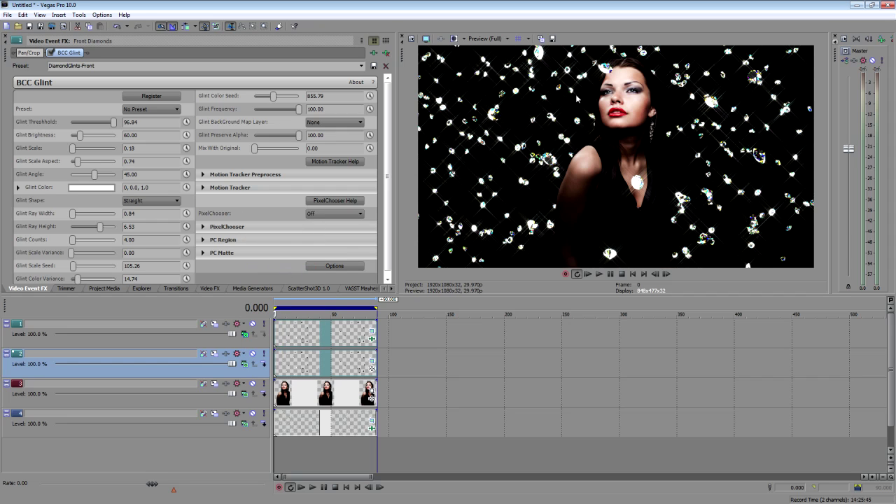